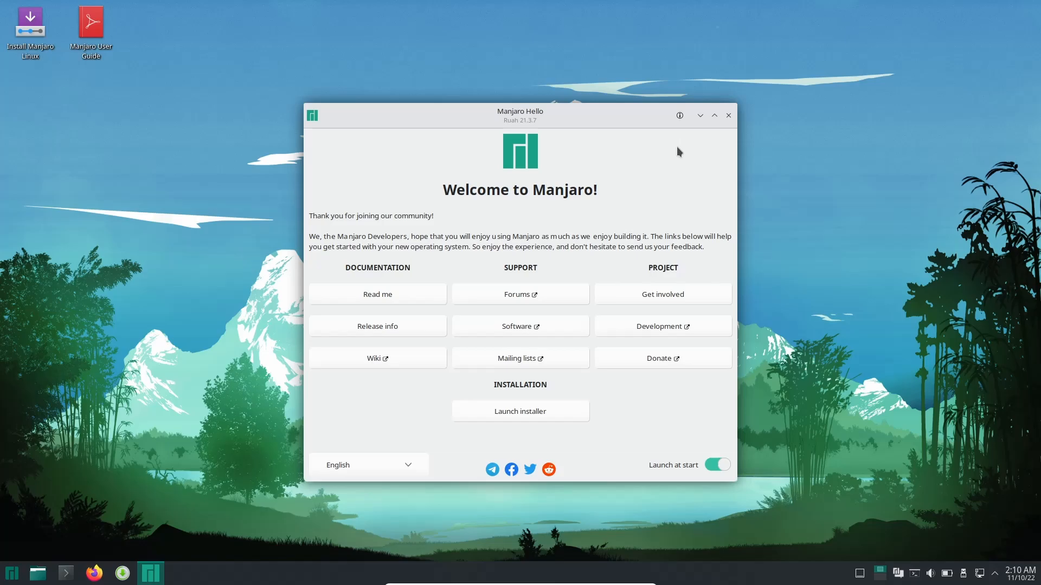
- Run neofetch in a Konsole window to show the Manjaro system summary, then close the terminal
click(63, 575)
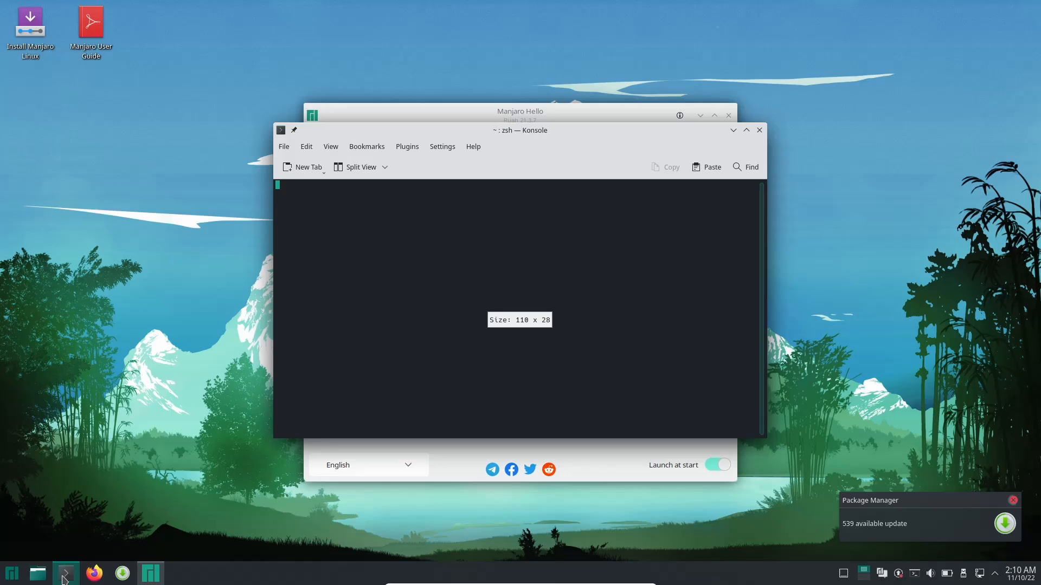
text(neofetch)
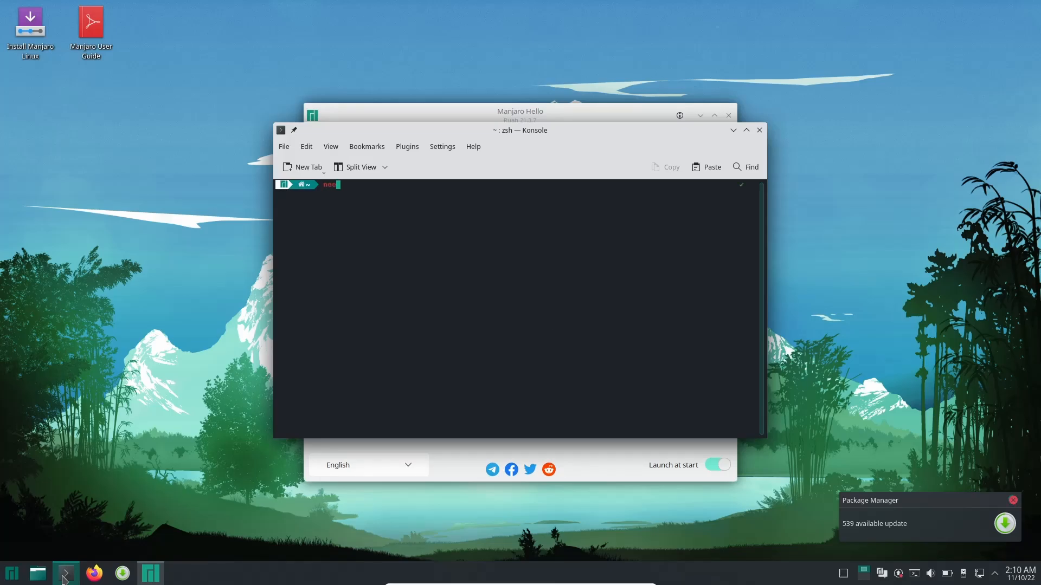
key(Return)
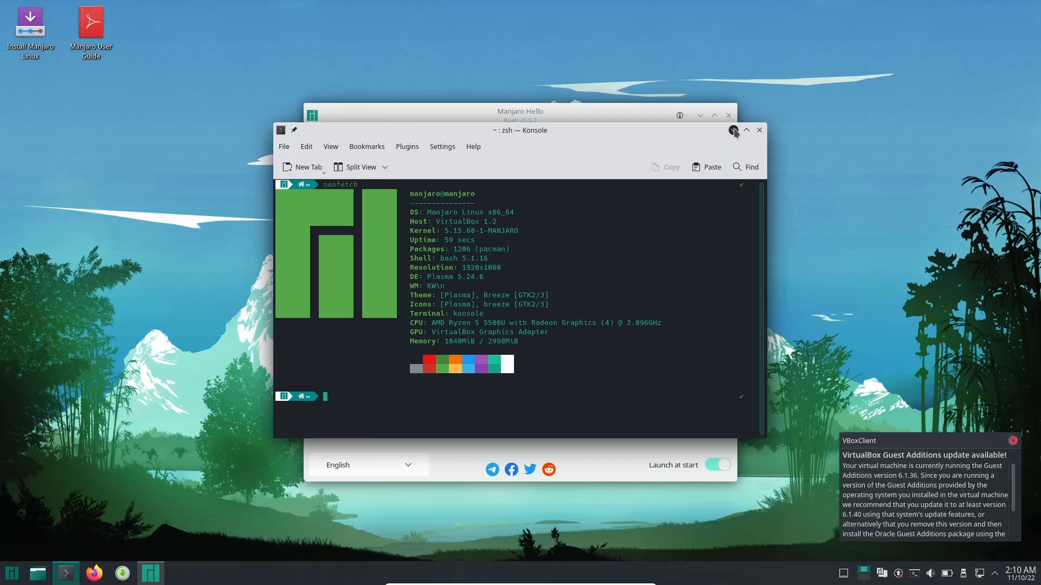
click(758, 130)
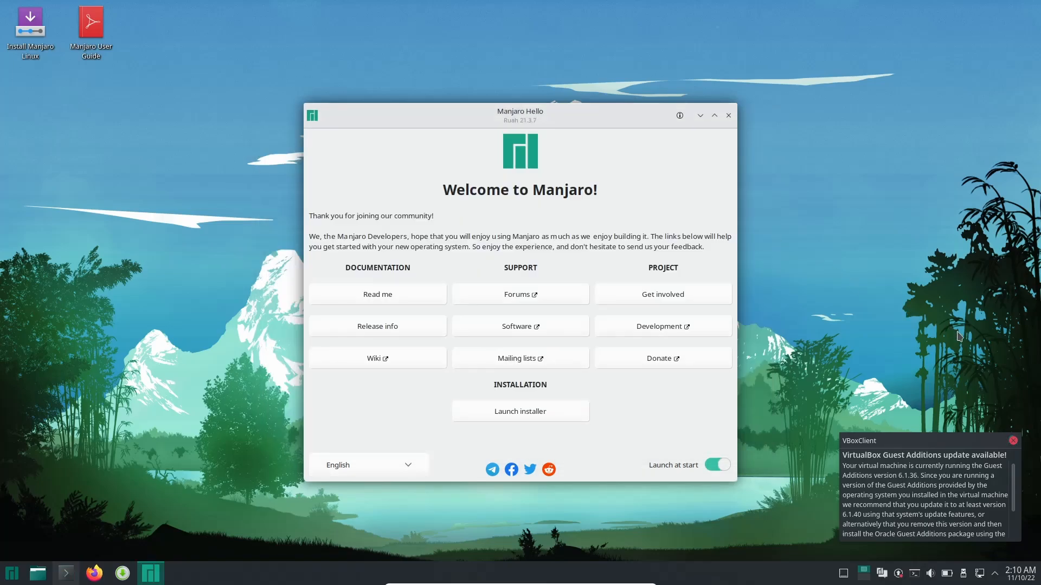
- Dismiss the VirtualBox update notification beside the Manjaro Hello window
click(1013, 441)
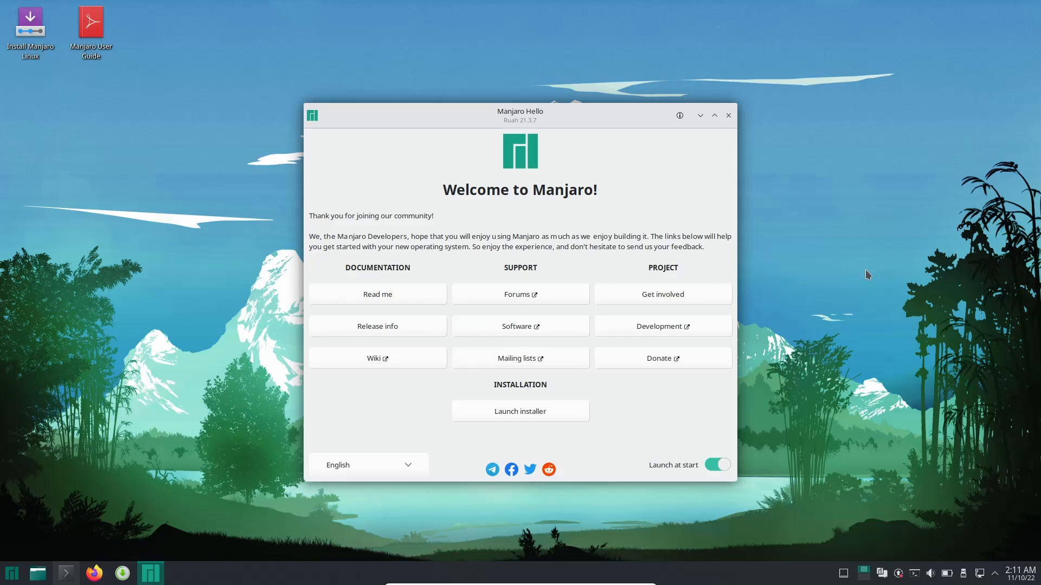
- Bring the Manjaro neofetch output back, maximize Konsole and enlarge its text
click(65, 574)
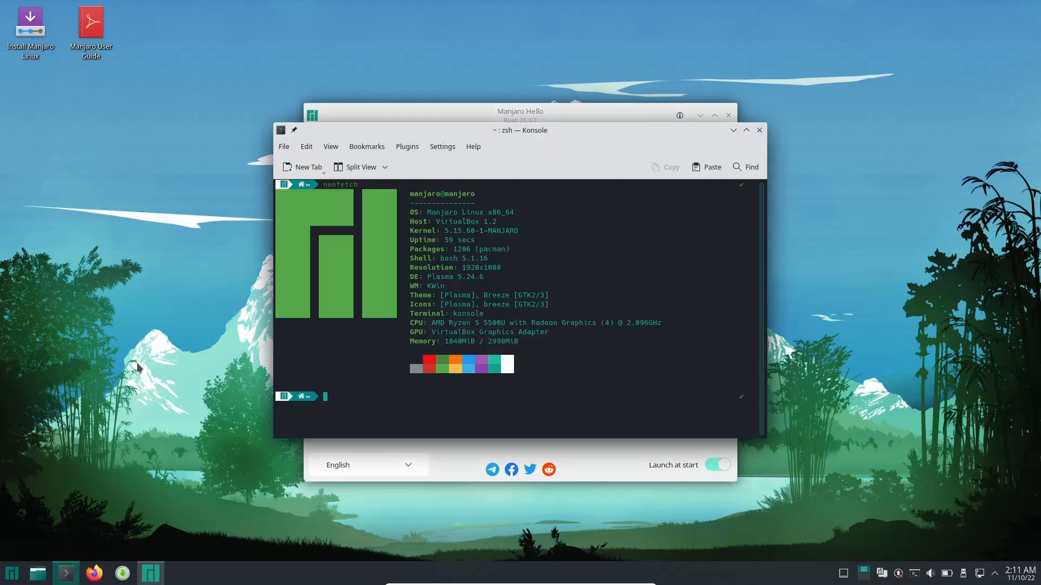
double_click(744, 130)
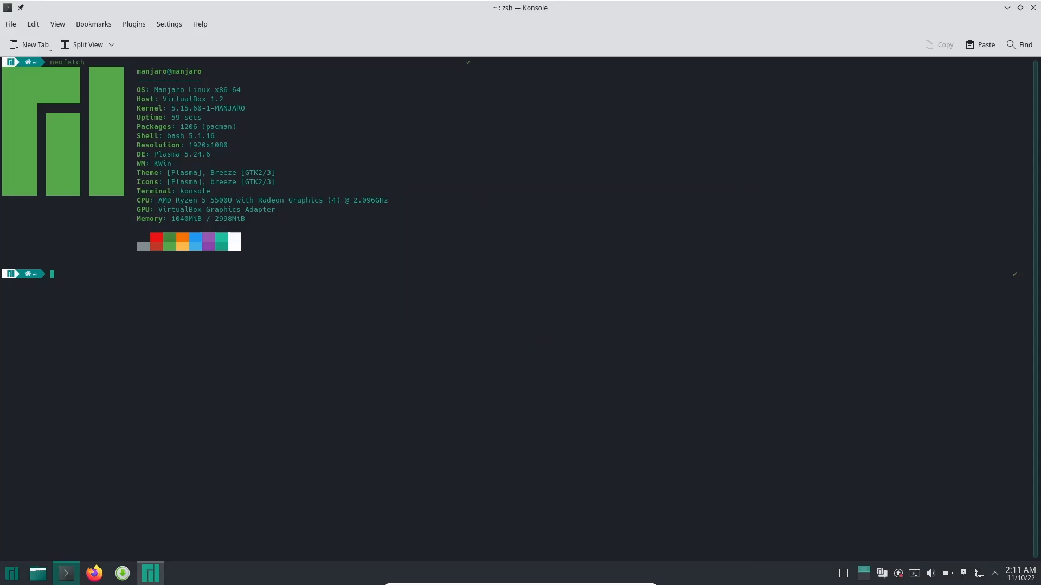
key(ctrl+plus)
key(ctrl+plus)
key(ctrl+plus)
key(ctrl+plus)
key(ctrl+plus)
key(ctrl+plus)
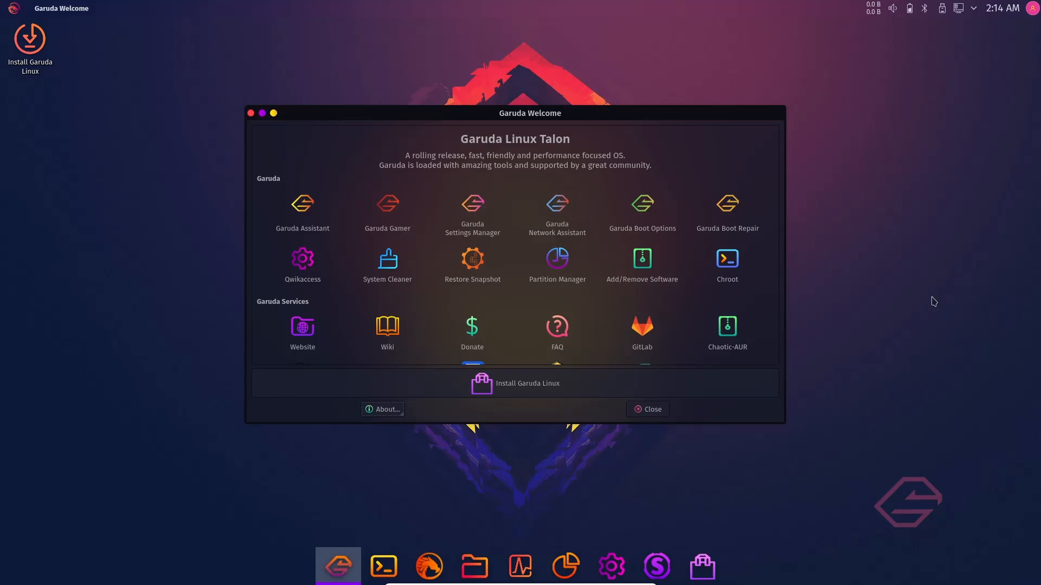
- Show Garuda's neofetch output (kernel 6.0.2-zen1-1-zen) maximized in Konsole with enlarged text
click(384, 565)
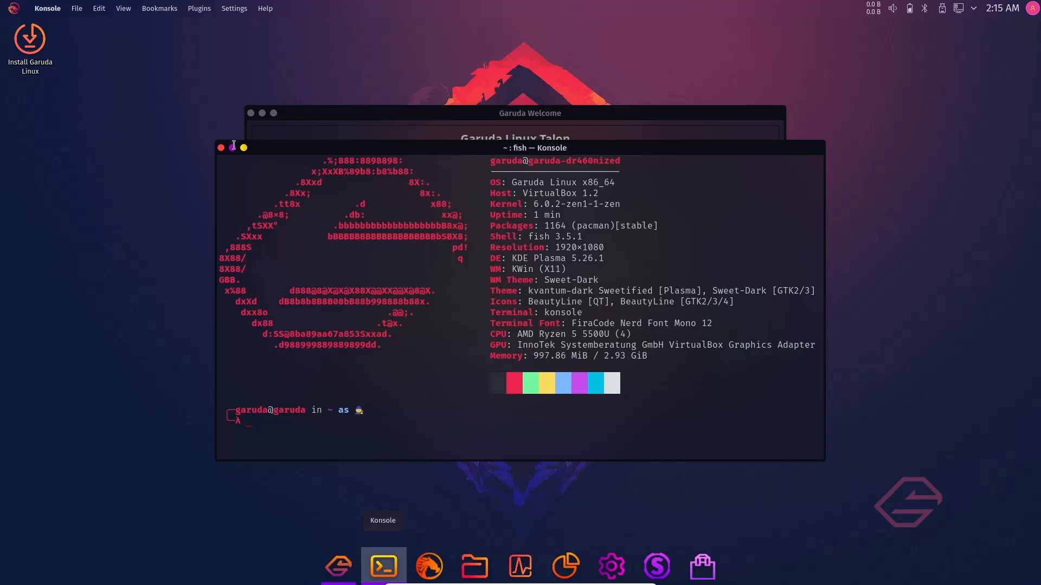
click(233, 149)
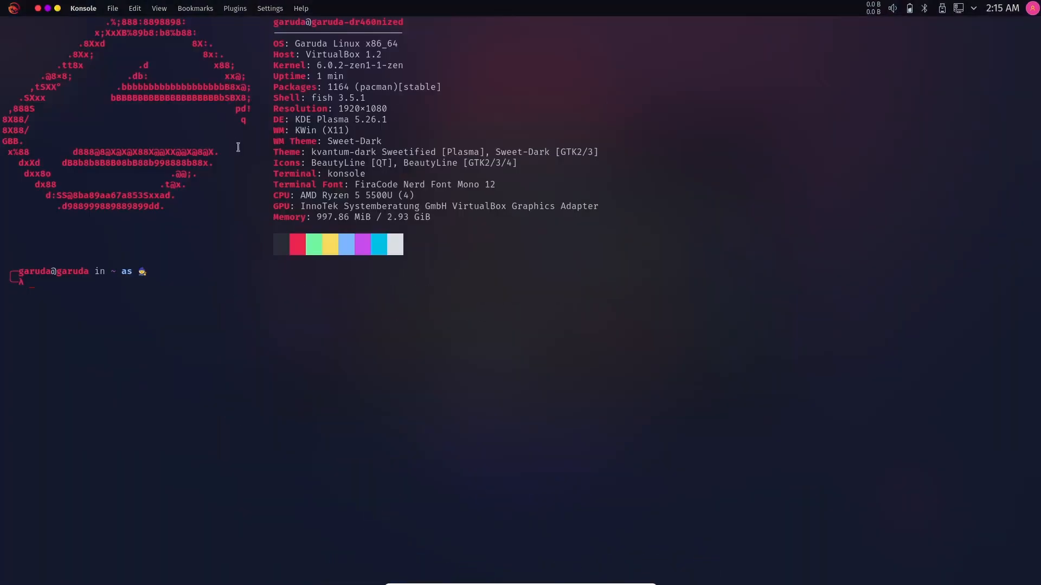
key(ctrl+plus)
key(ctrl+plus)
key(ctrl+plus)
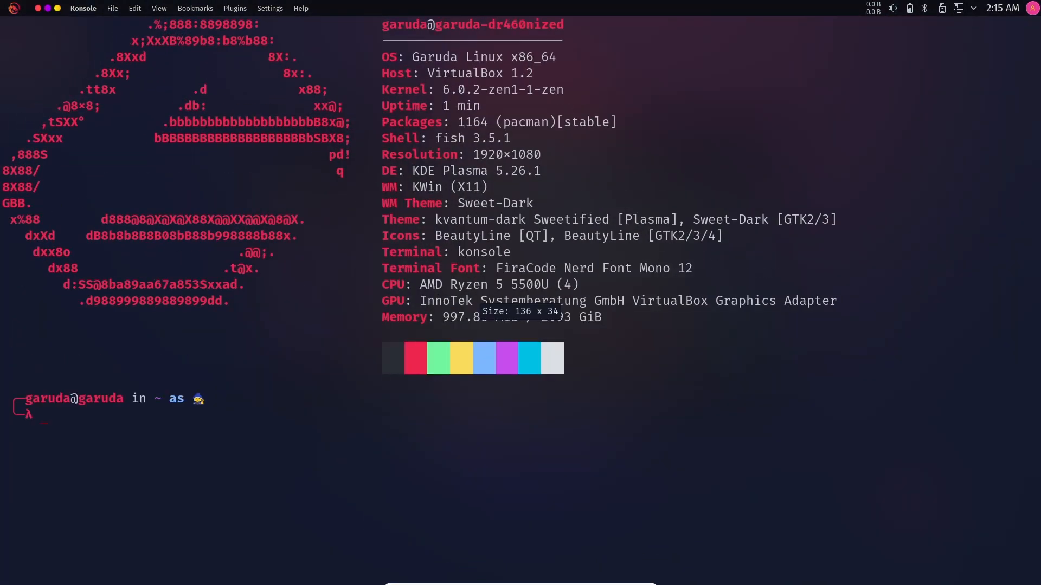
key(ctrl+plus)
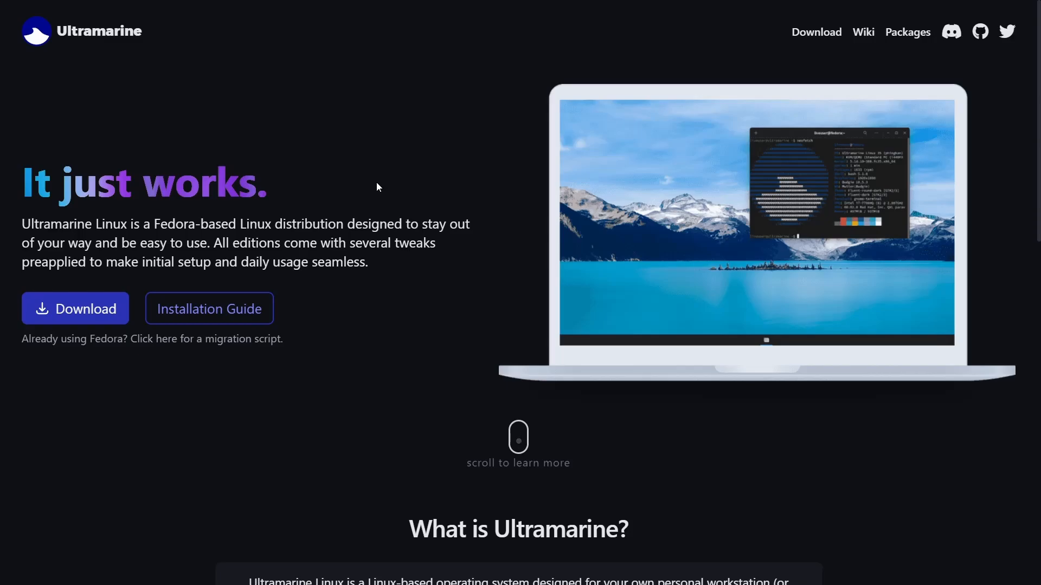
scroll(376, 183, down, 3)
scroll(376, 187, up, 3)
scroll(376, 187, down, 3)
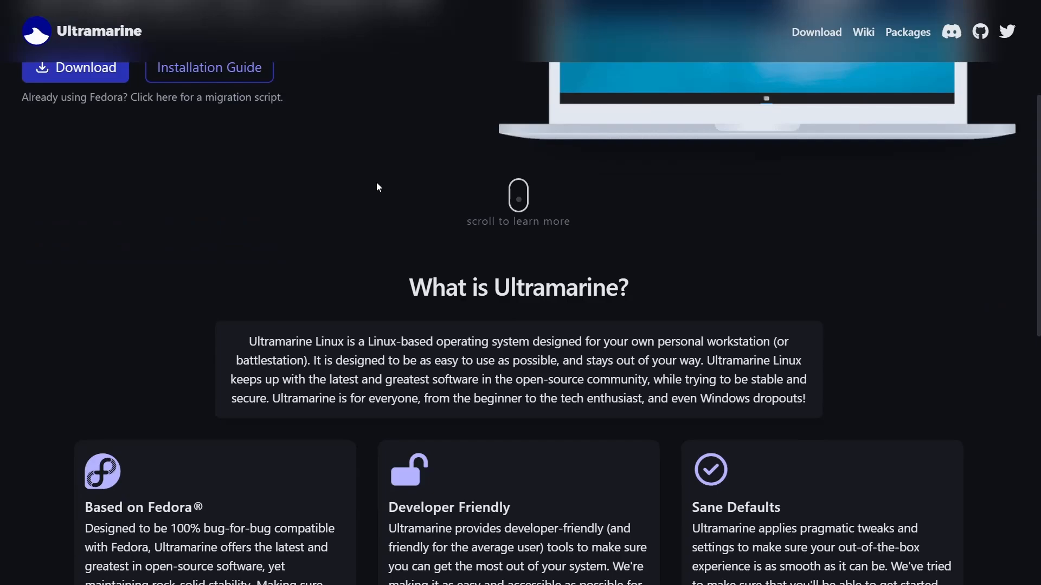
scroll(376, 187, down, 3)
scroll(342, 235, down, 2)
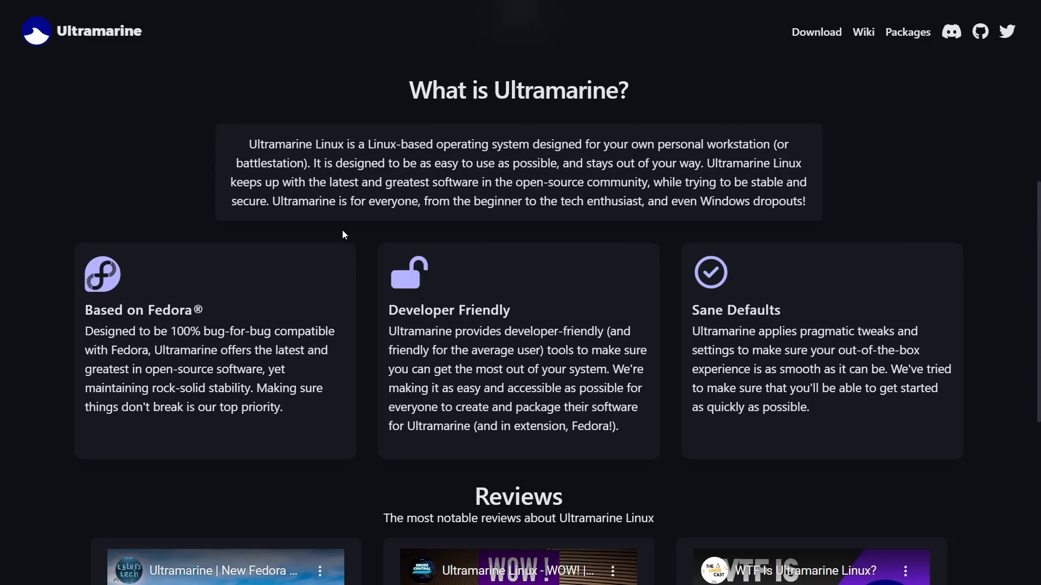
scroll(342, 230, up, 6)
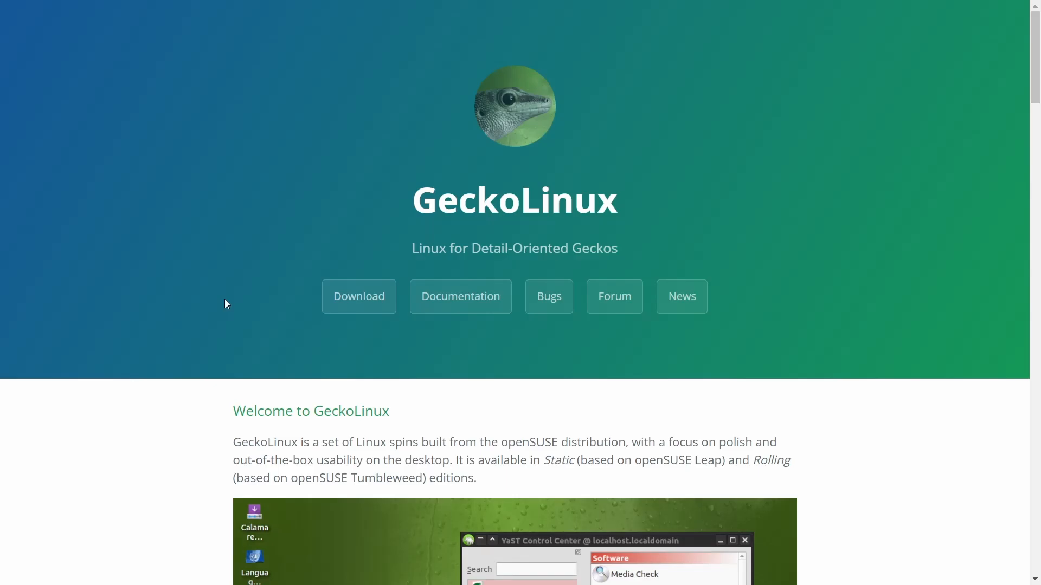
scroll(414, 290, down, 10)
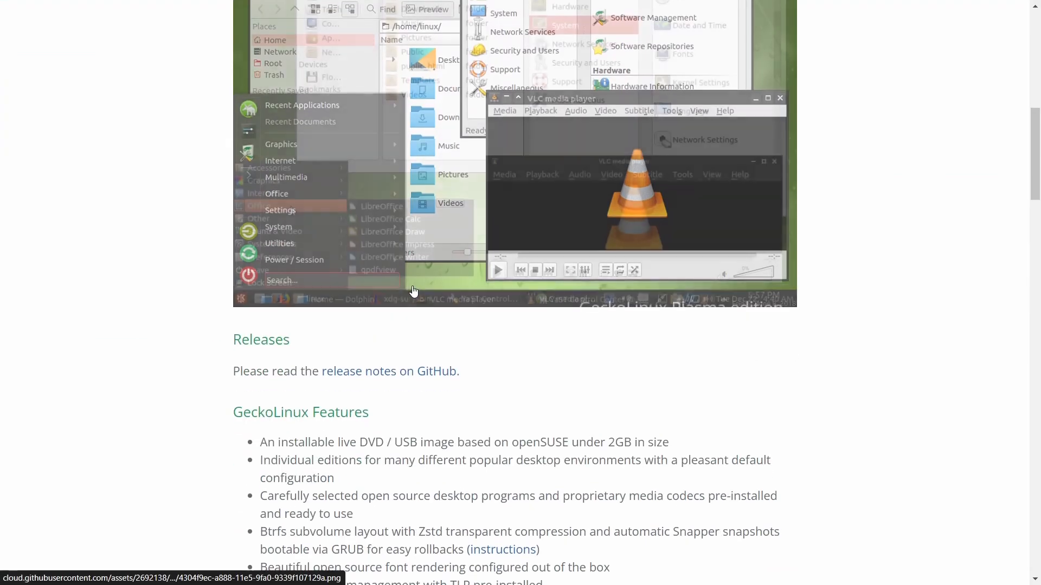
scroll(413, 289, down, 5)
scroll(413, 290, down, 5)
scroll(413, 290, down, 5)
scroll(414, 290, down, 3)
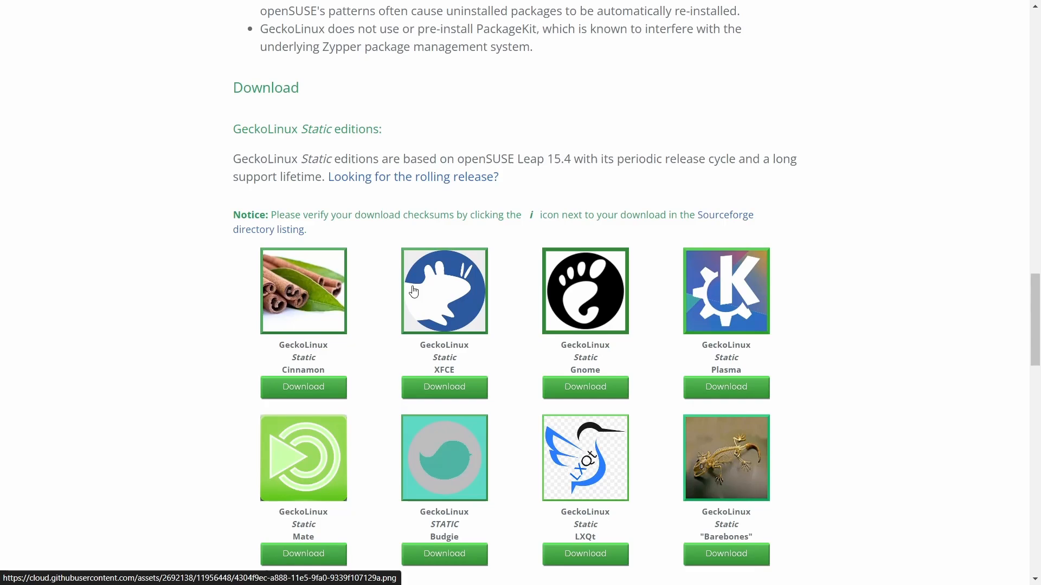
scroll(413, 290, down, 3)
scroll(413, 289, down, 2)
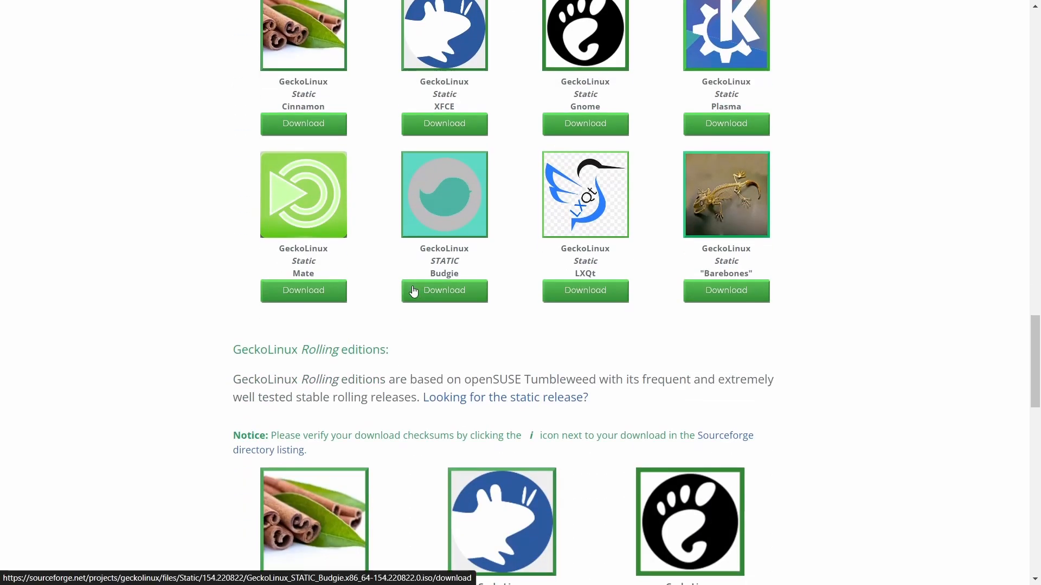
scroll(413, 291, up, 8)
scroll(413, 291, up, 3)
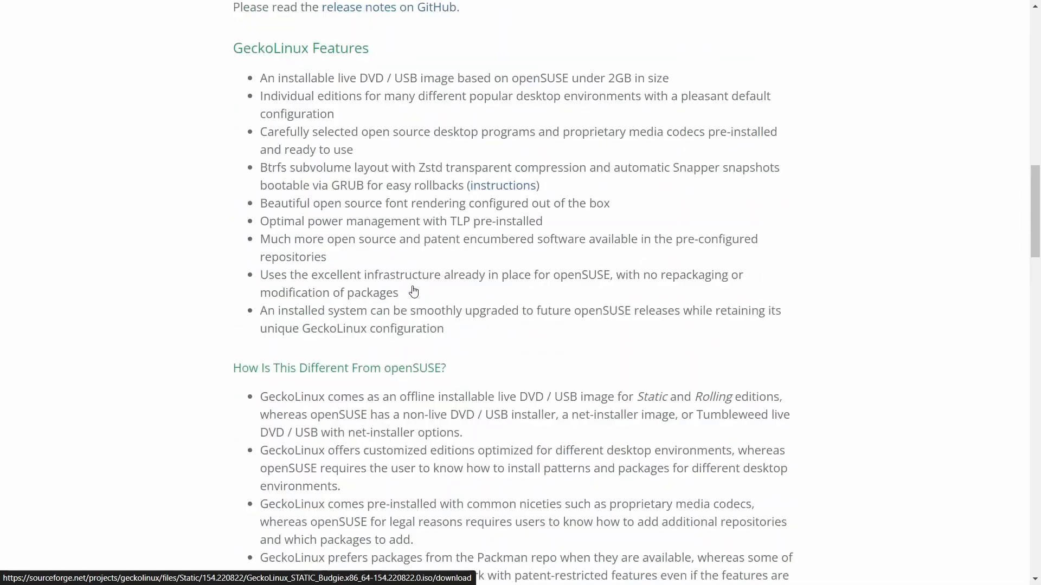
scroll(413, 291, up, 6)
scroll(414, 291, up, 3)
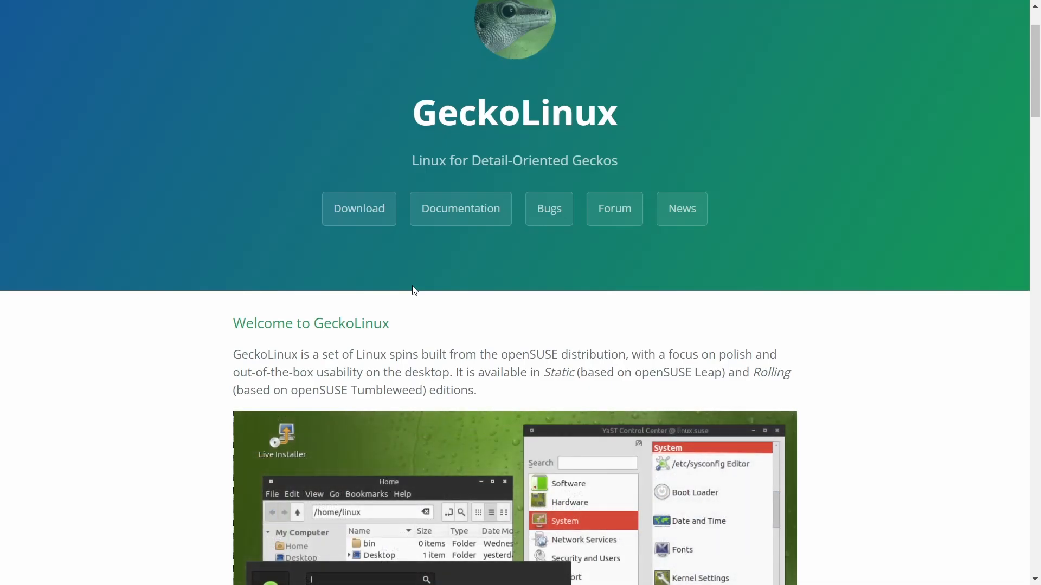
scroll(413, 290, up, 2)
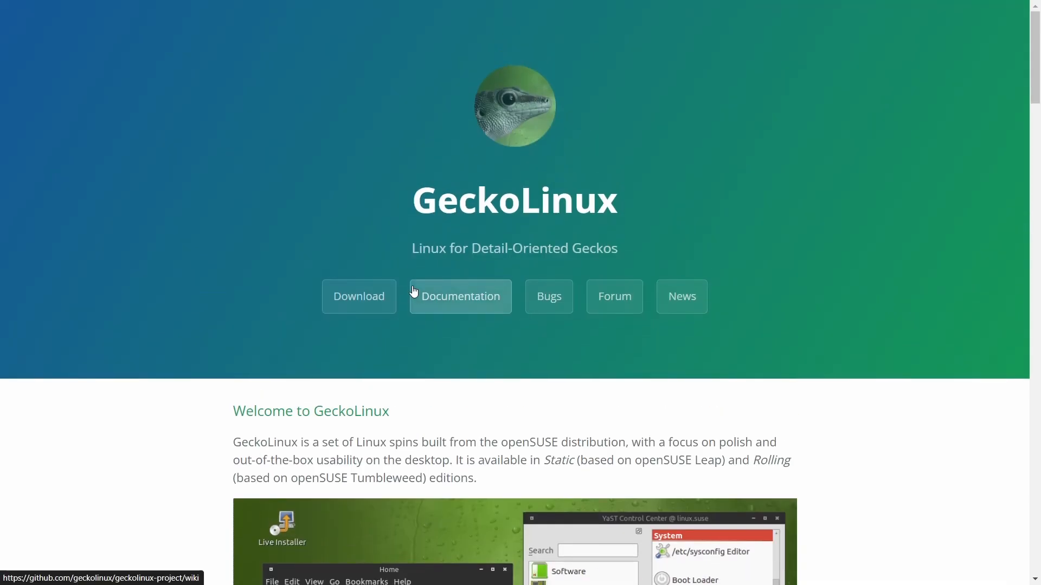